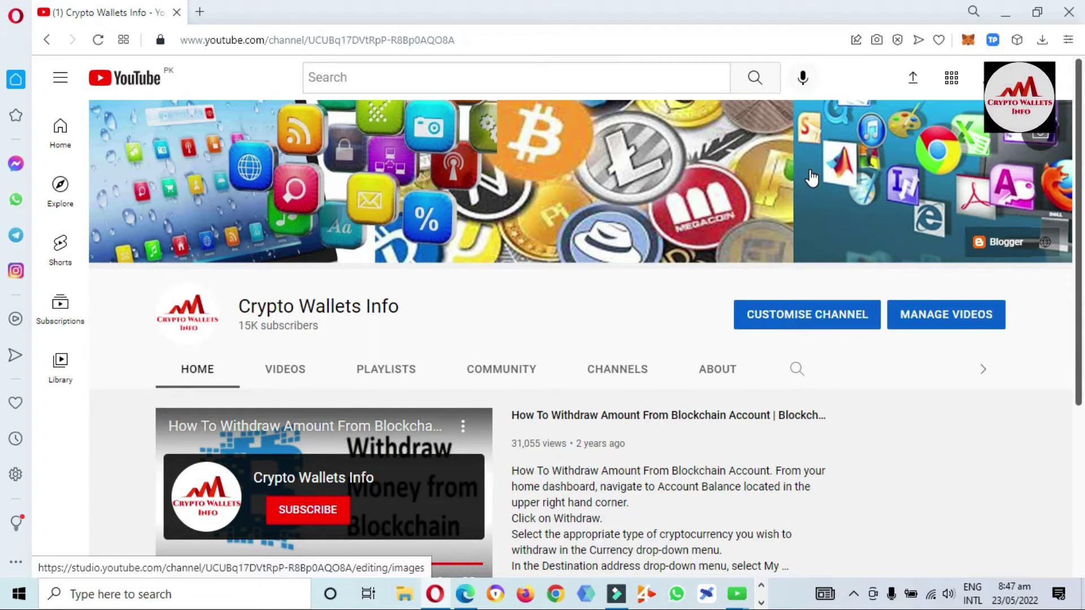
Unlock the TokenPocket wallet extension with the wallet password
scroll(566, 316, down, 4)
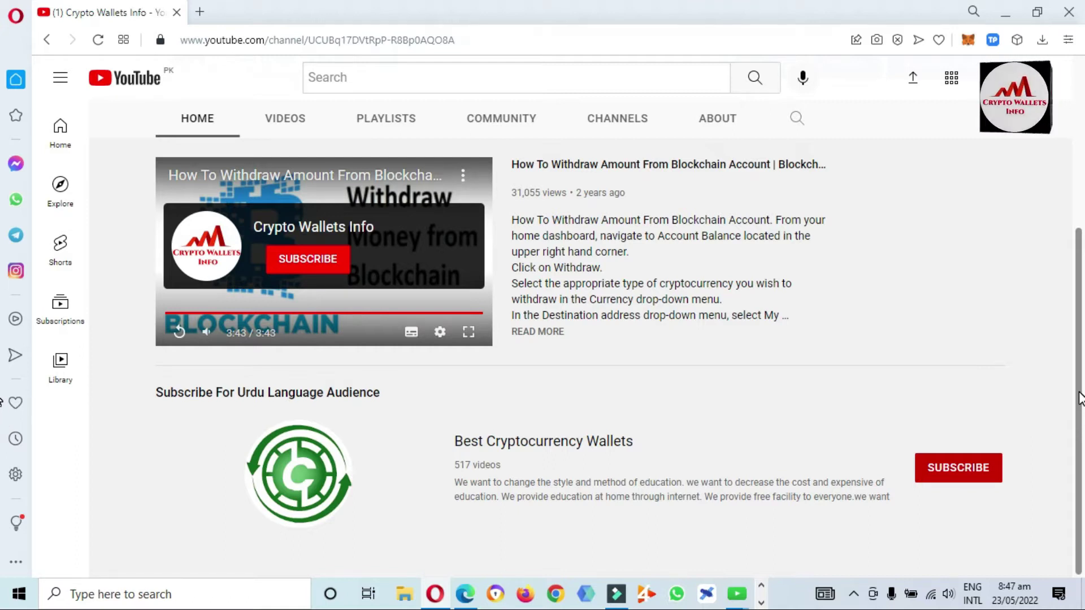
scroll(1076, 396, up, 5)
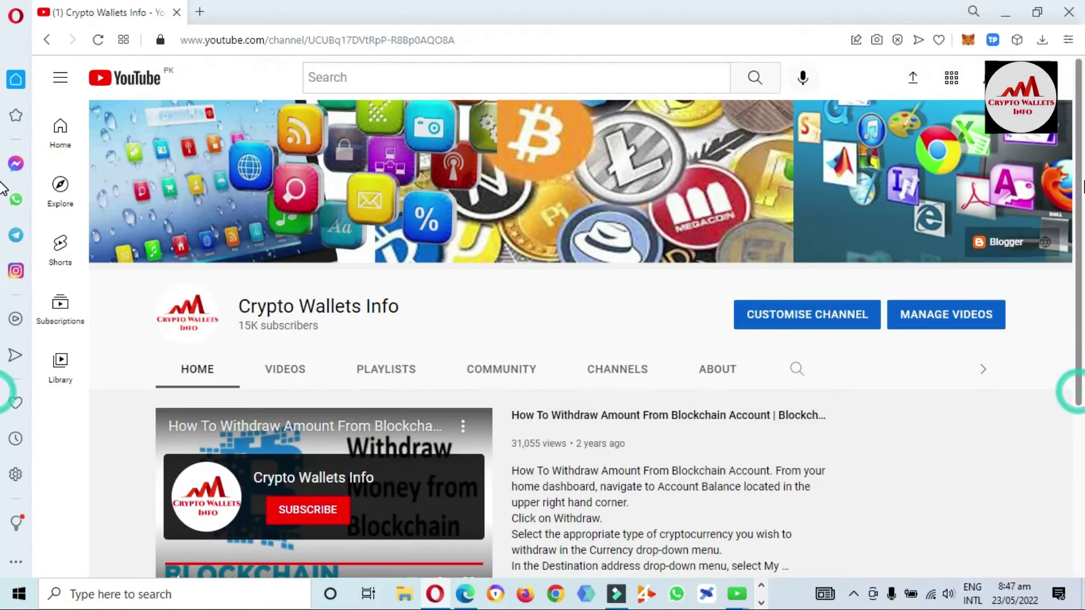
click(993, 40)
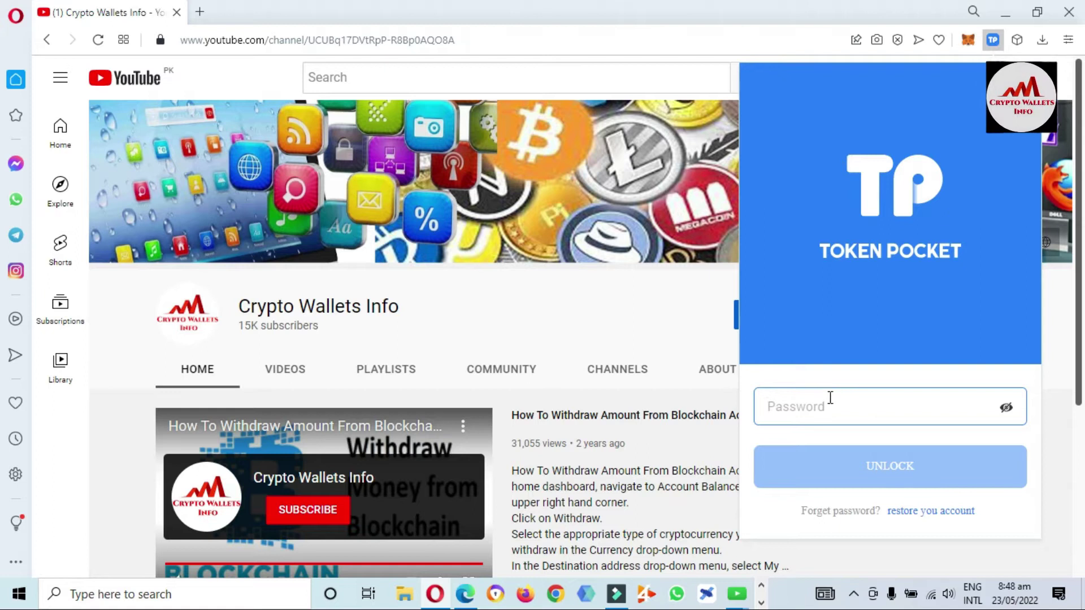
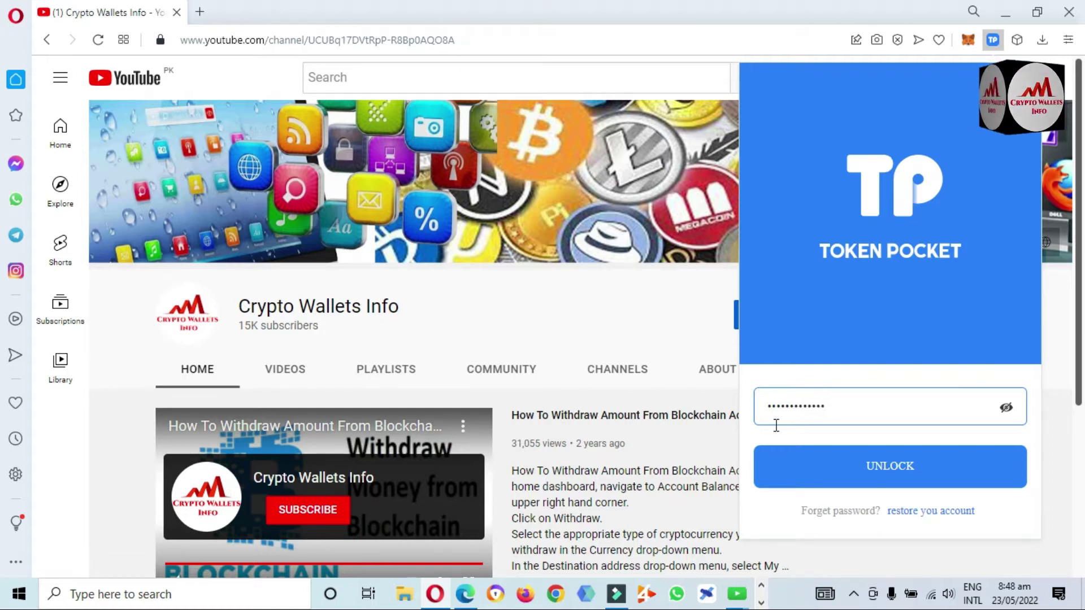
click(889, 467)
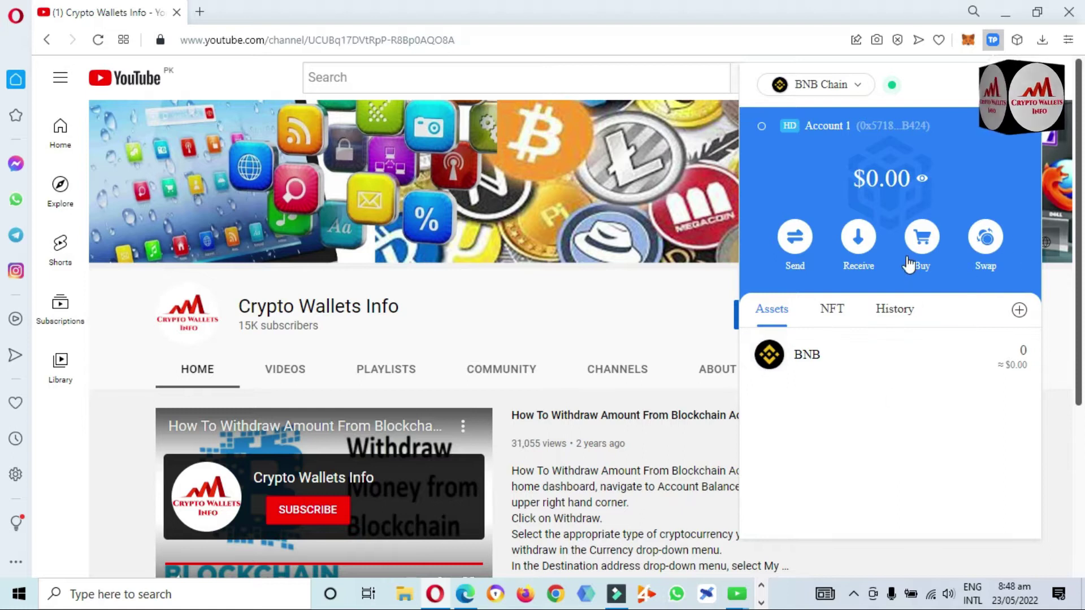
Review the unlocked Account 1 overview showing 0 BNB ($0.00) on BNB Chain
mouse_move(915, 183)
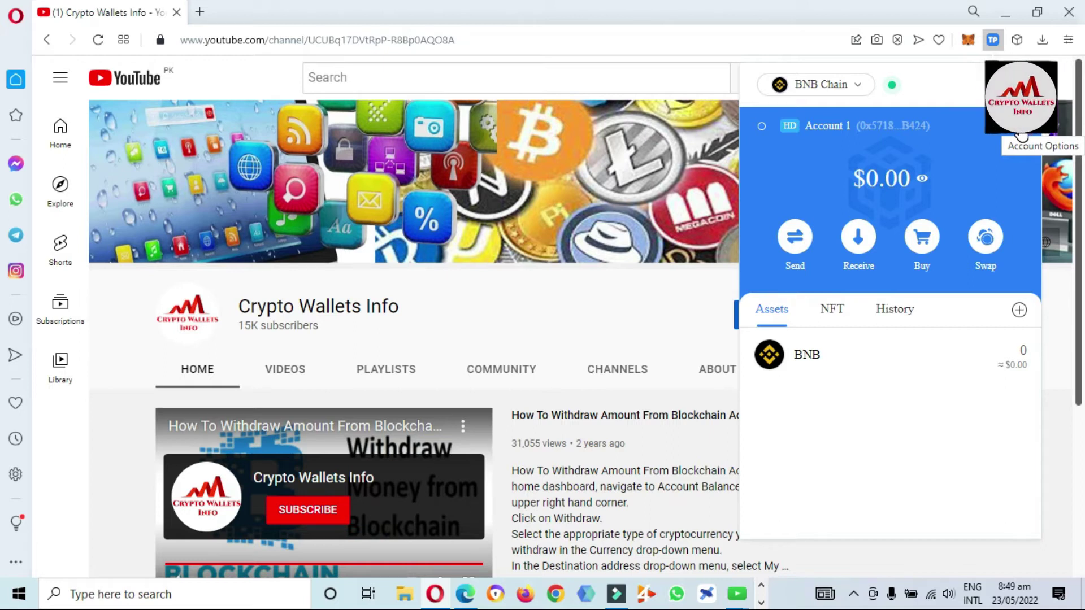
Open Account 1's account details from the avatar at the top right
click(1022, 134)
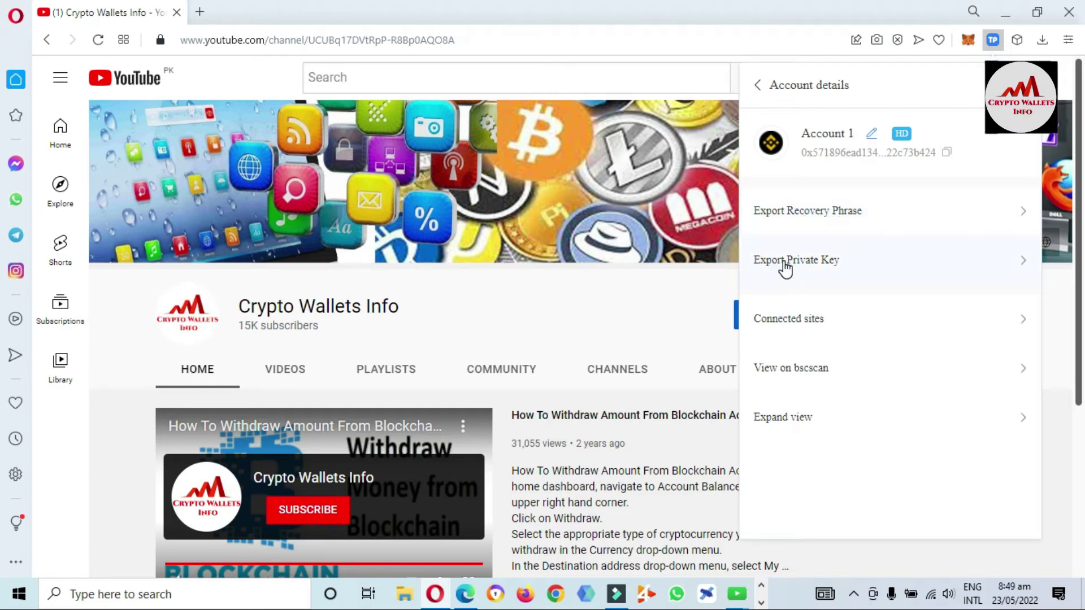
Start Export Private Key and submit the wallet password for verification
click(828, 266)
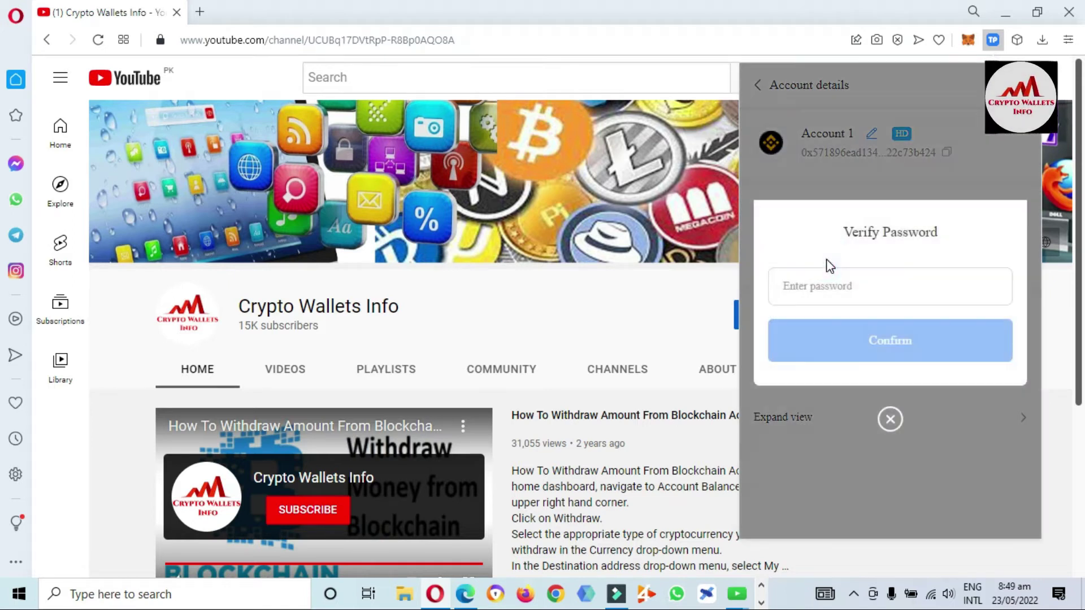
click(847, 286)
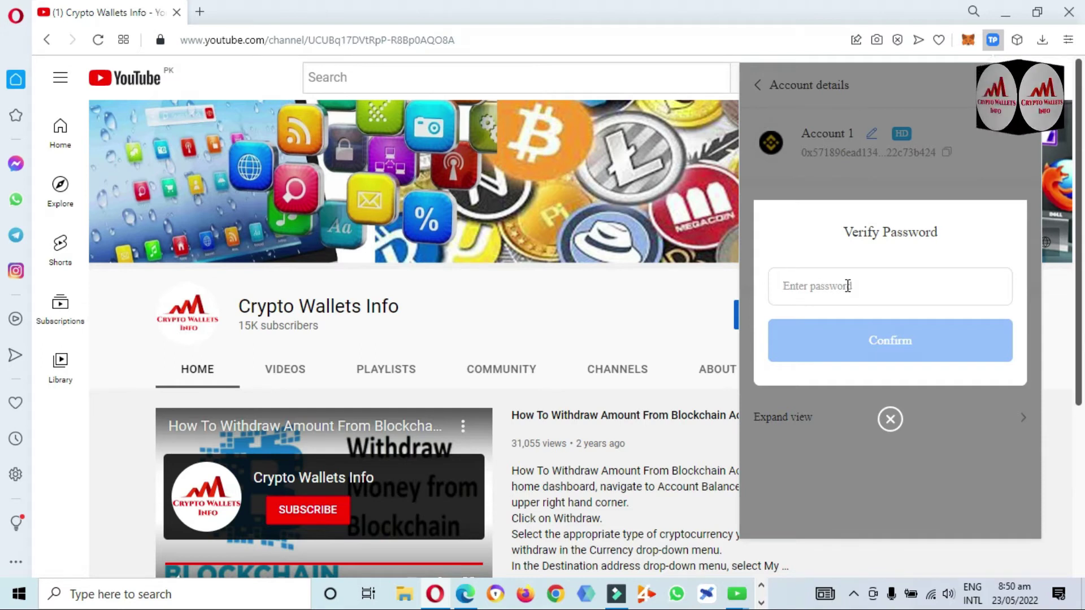
text(•••••••)
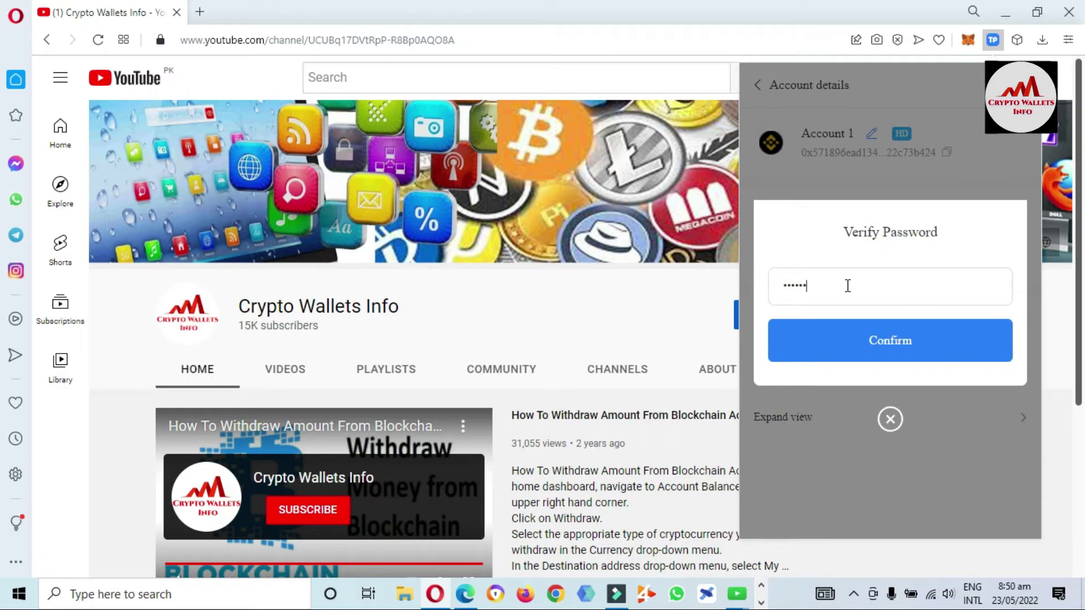
text(••••••)
click(895, 334)
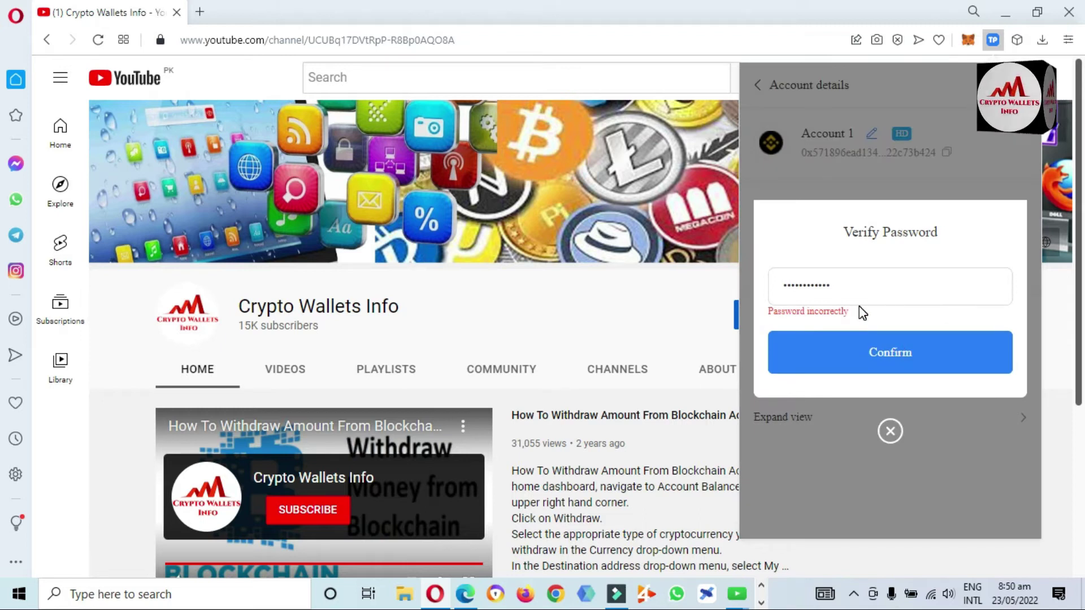
Correct the rejected wallet password and resubmit it
click(862, 290)
text(1)
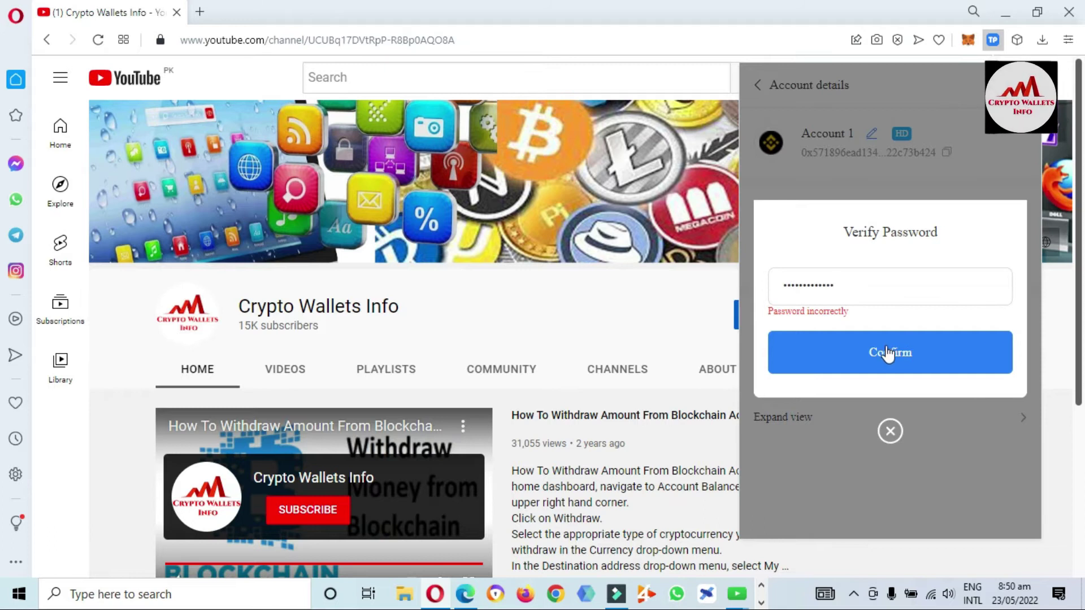
click(893, 349)
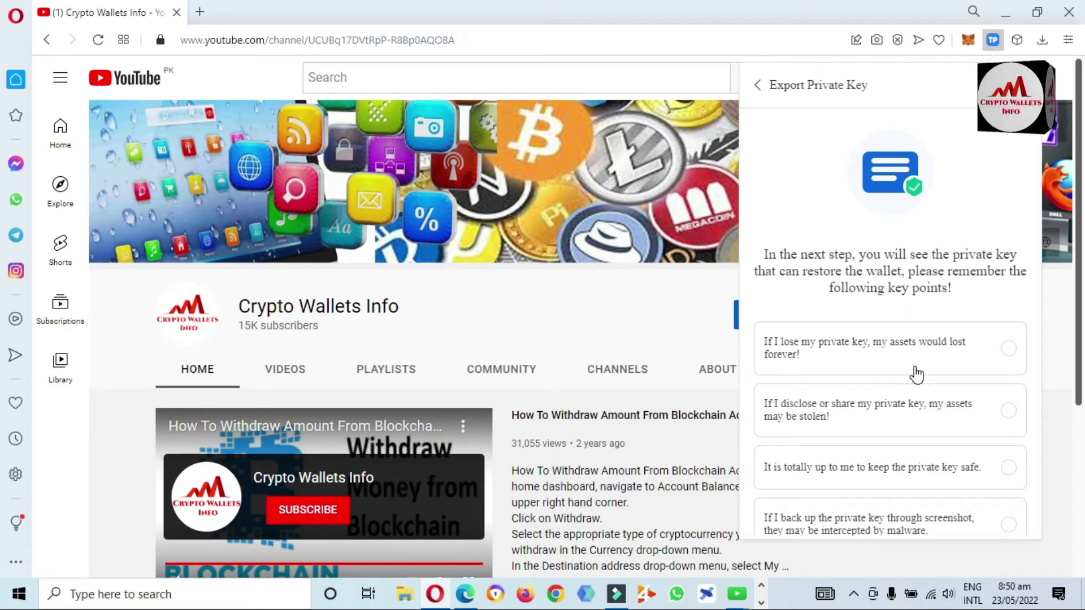
Tick all four private-key safety points and click Understood to reveal Account 1's key
click(924, 363)
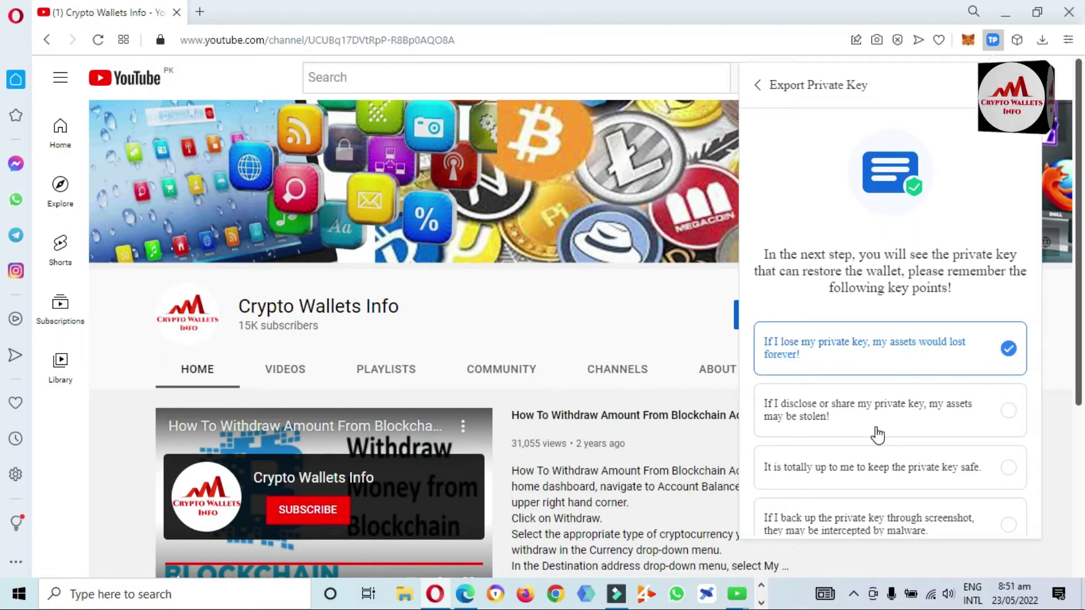
click(968, 403)
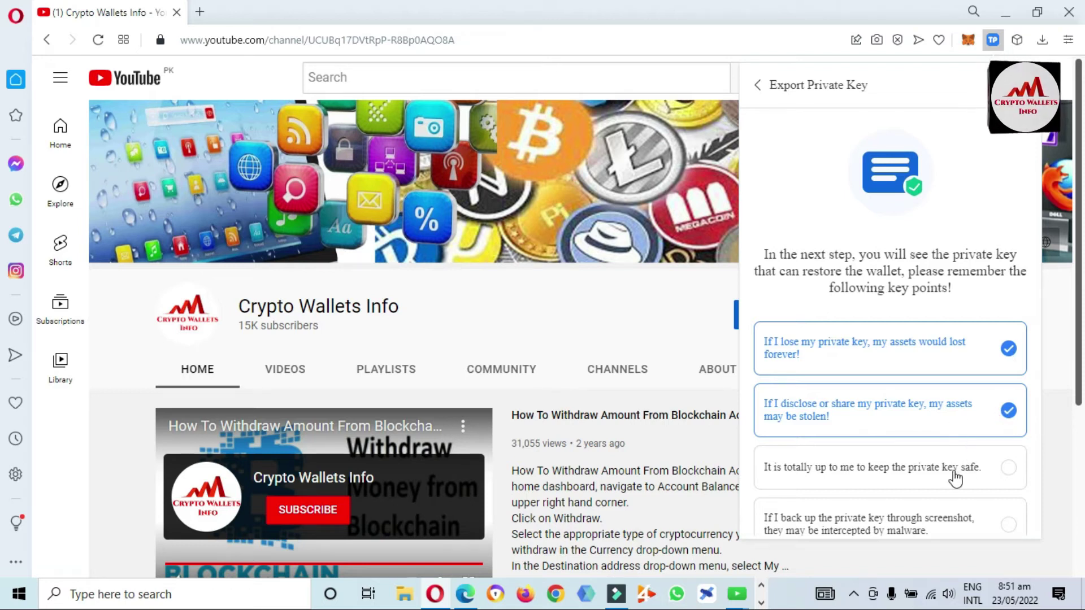
click(971, 478)
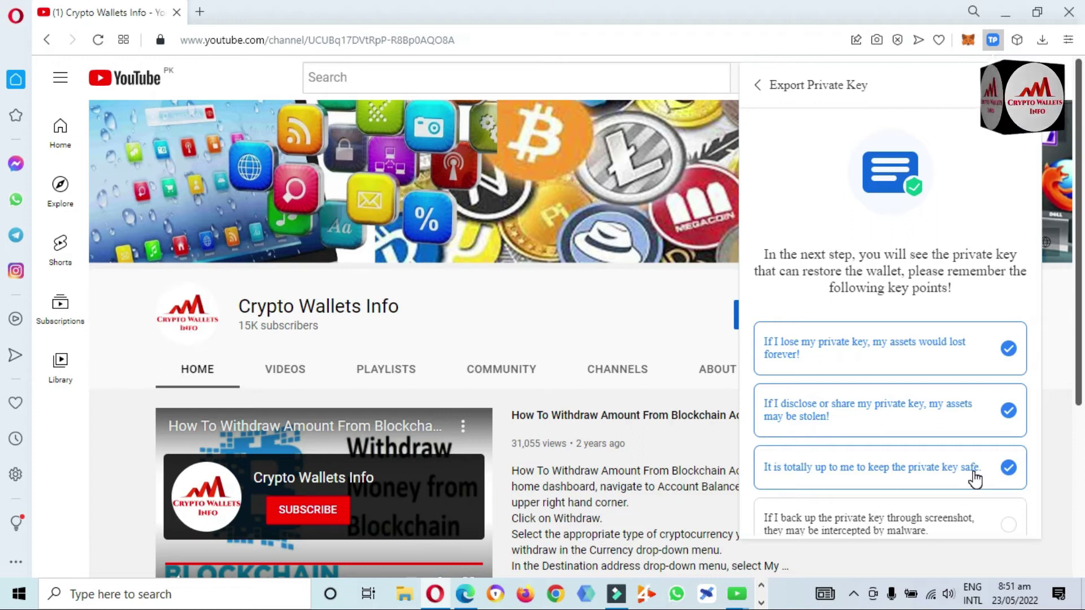
click(979, 529)
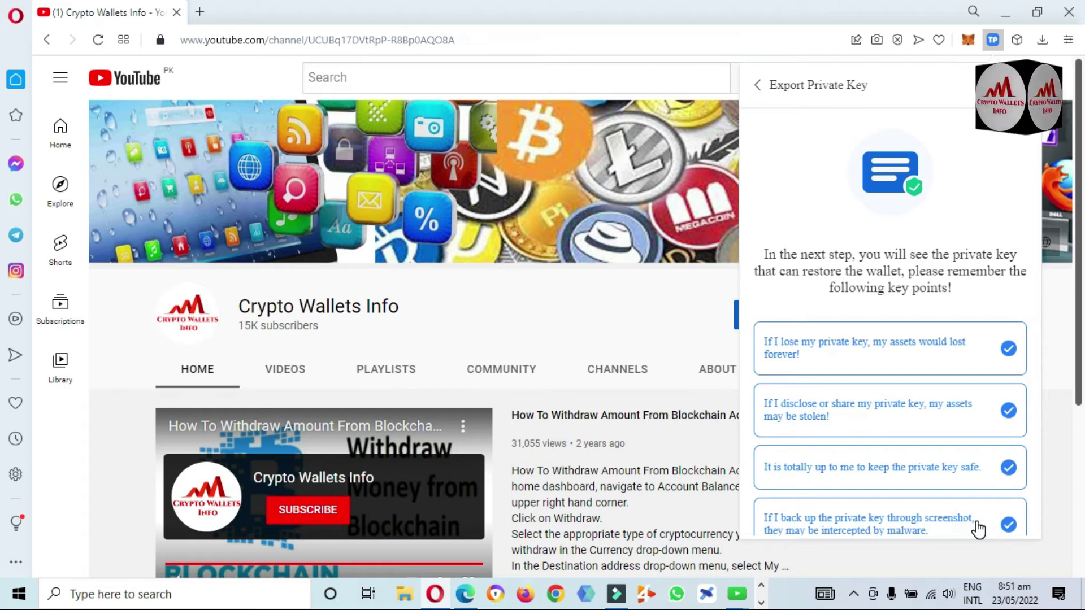
scroll(979, 528, down, 2)
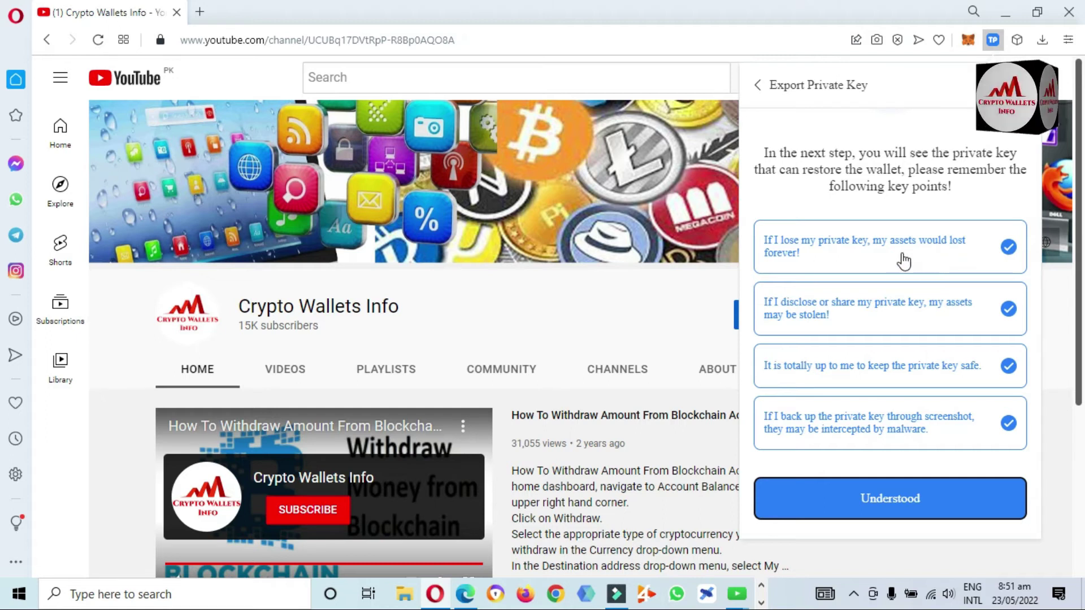
click(899, 497)
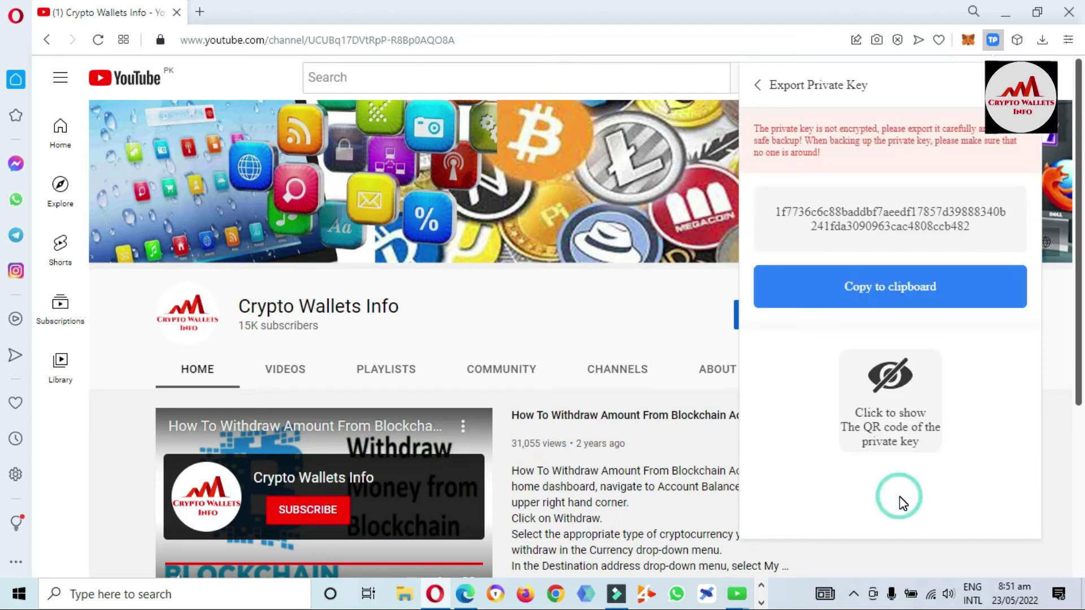
click(848, 279)
Copy Account 1's private key to the clipboard with the Copy button
drag(755, 127, 841, 164)
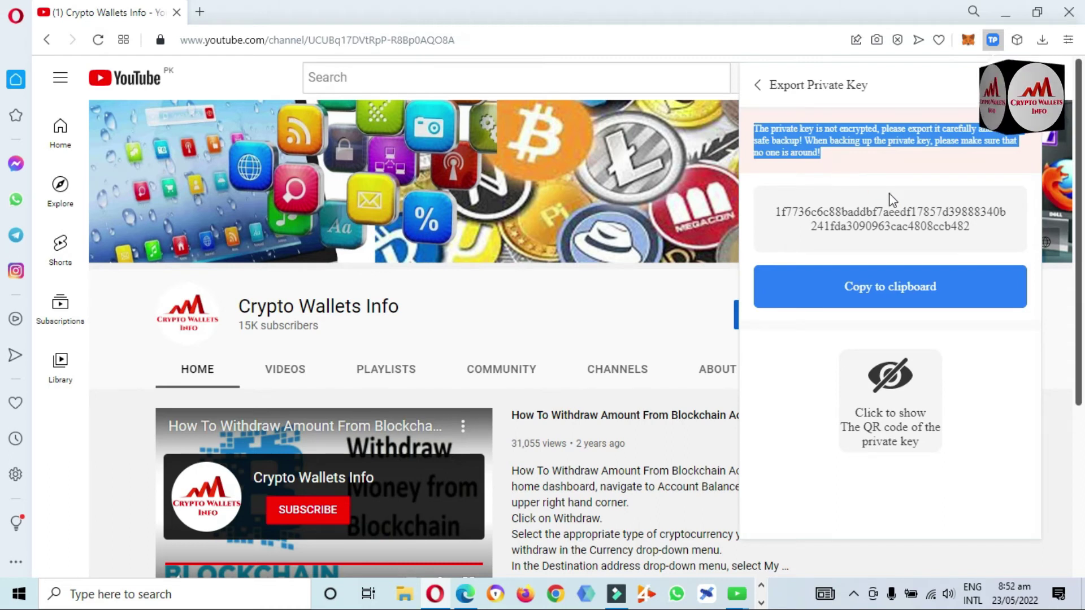
click(983, 233)
drag(983, 232, 769, 218)
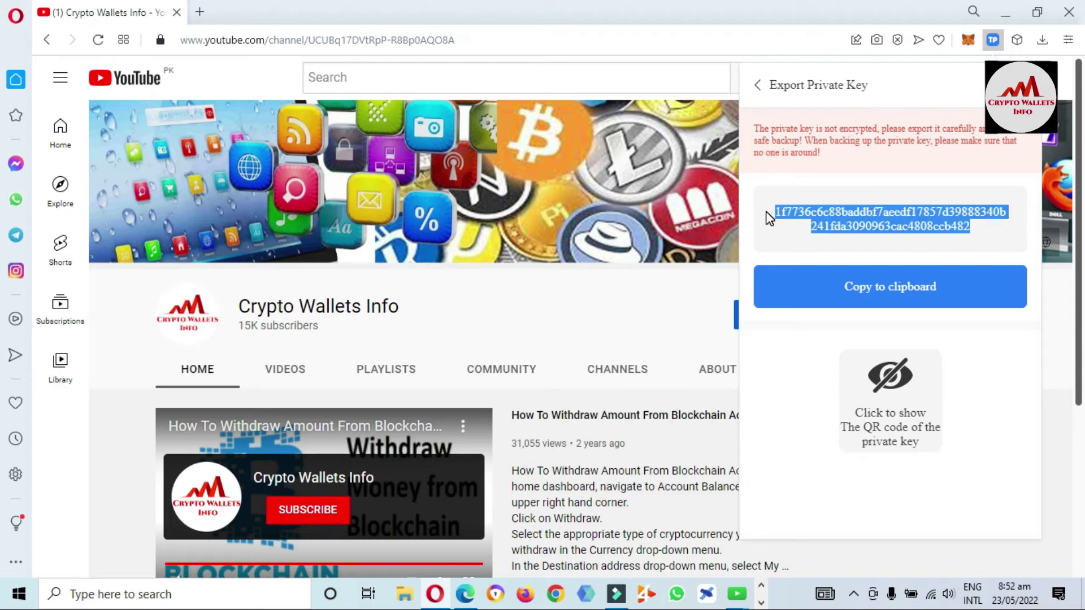
click(856, 179)
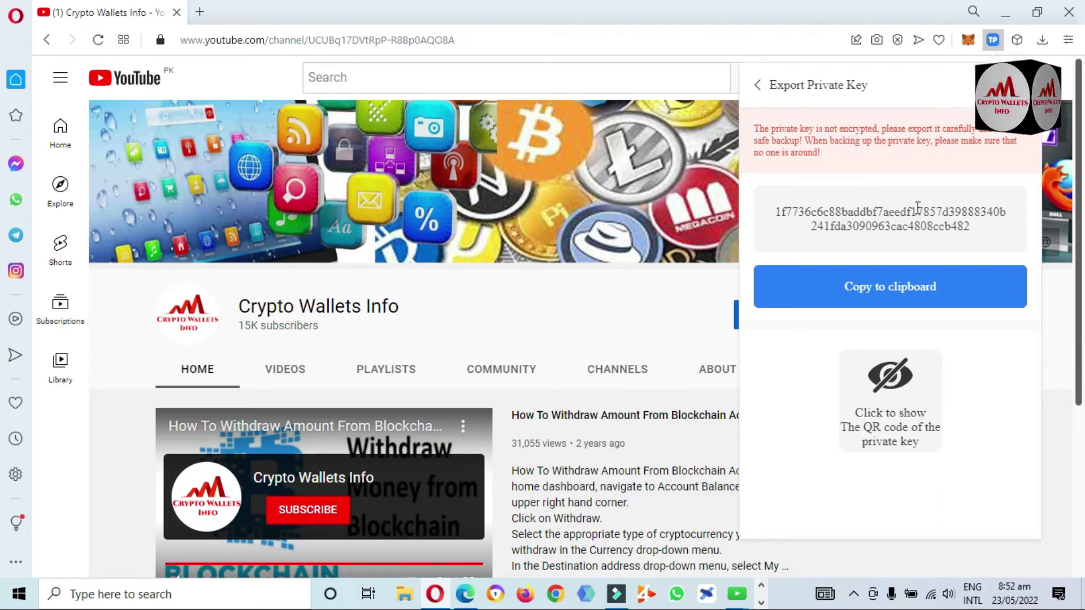
click(903, 287)
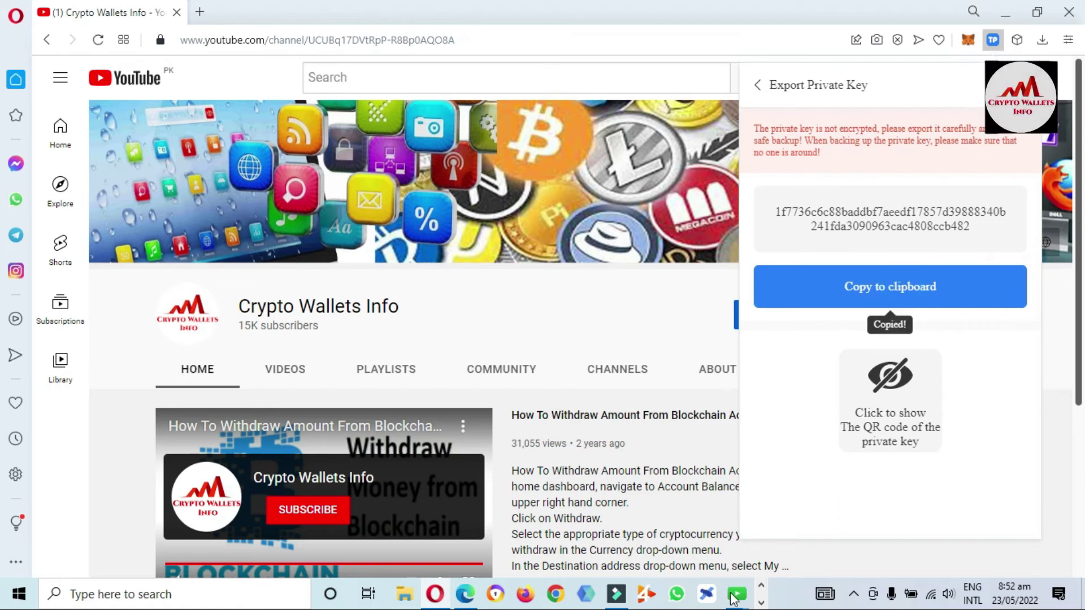
click(761, 604)
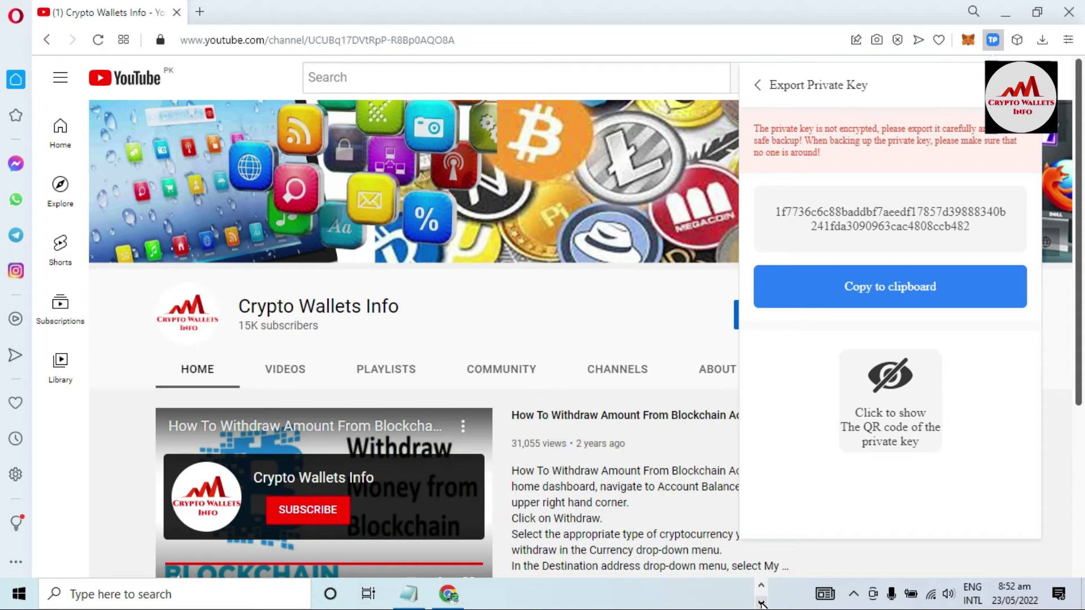
Add the heading 'Tokenpocket Wallet Private Key 2 Account' in Notepad and paste the key beneath it
click(409, 594)
click(602, 305)
key(Return)
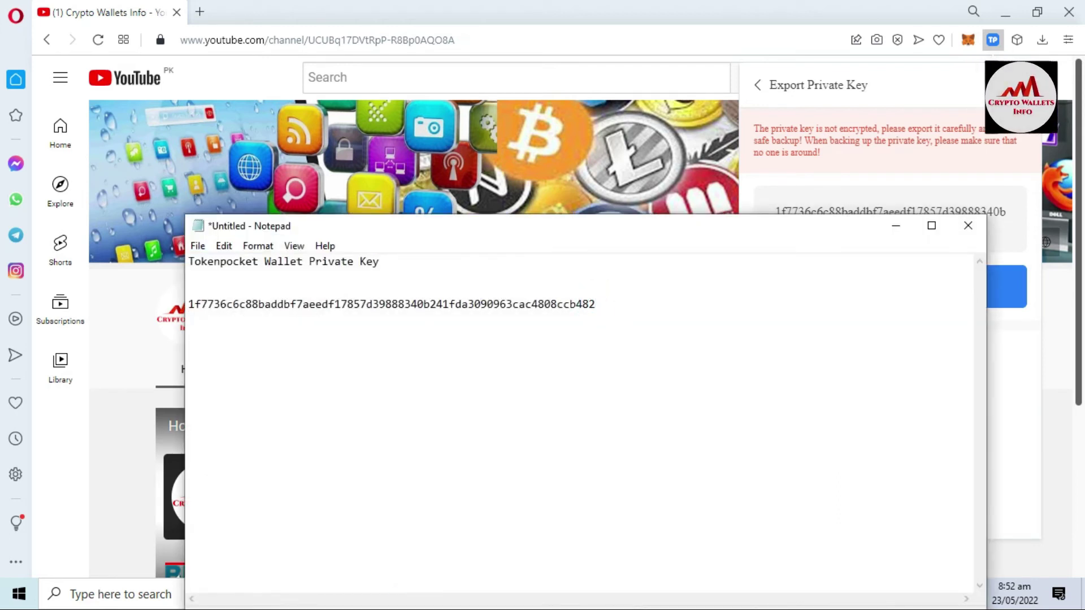
key(Return)
text(Tokenpocket Wallet Private Key 2)
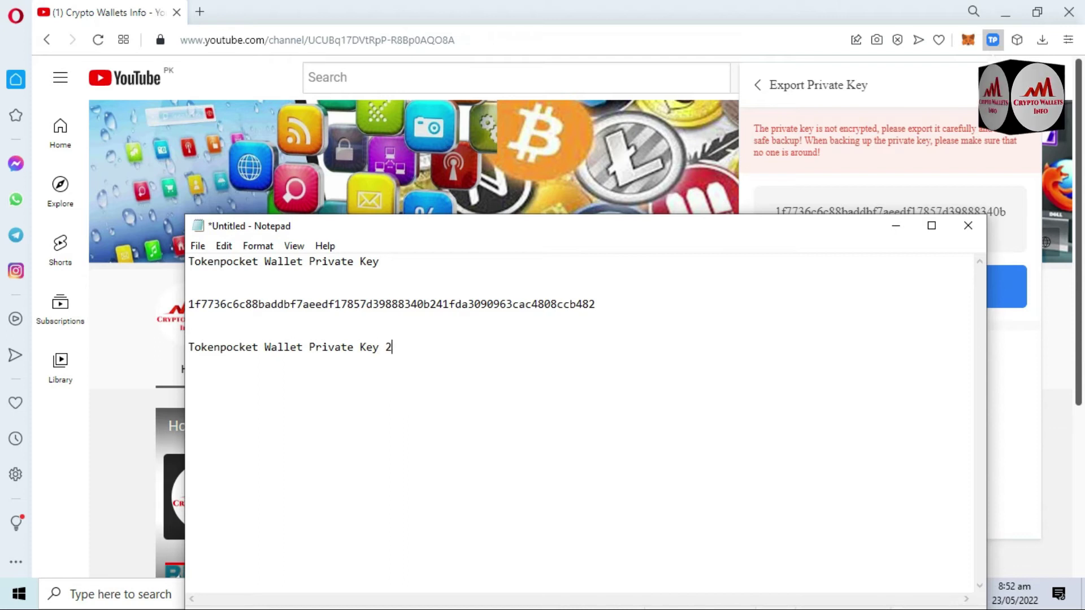
text( Account)
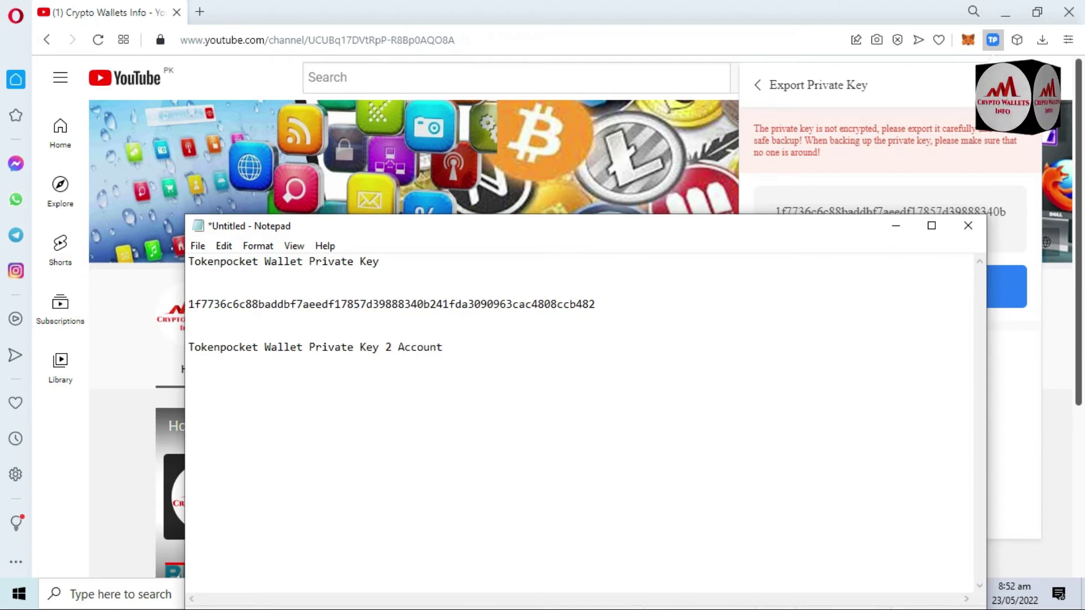
key(Return)
key(Return)
key(ctrl+v)
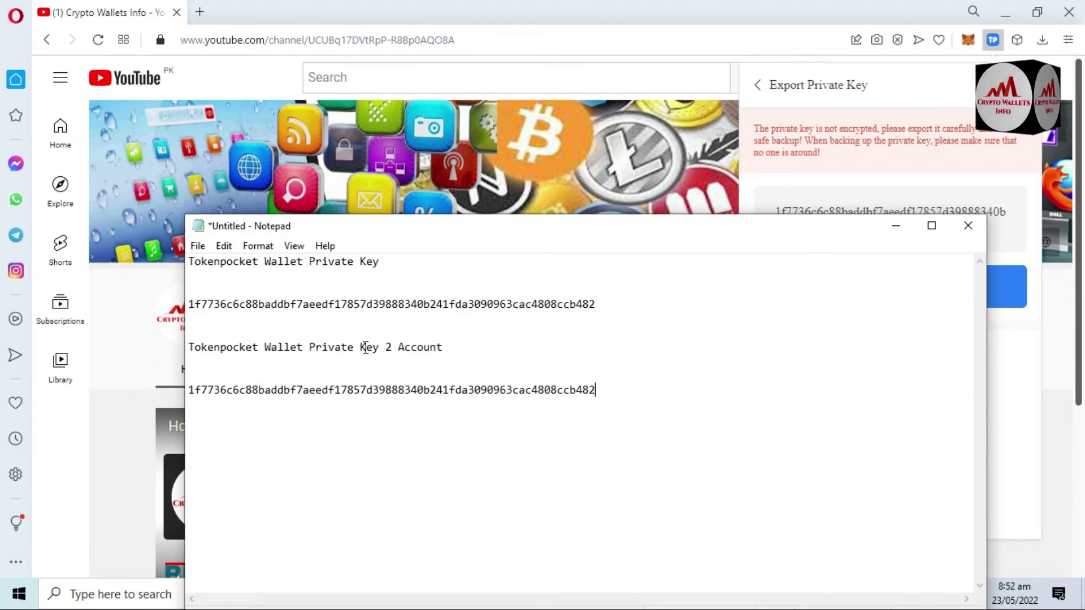
Select '2 Account' in the new heading, then move the Notepad window right
click(390, 348)
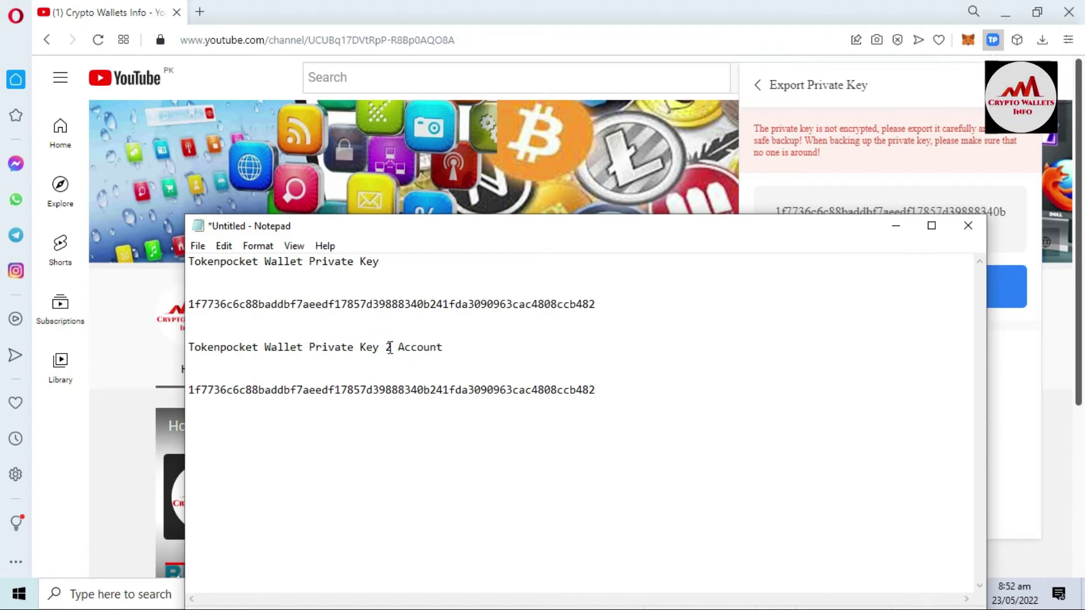
click(388, 347)
drag(386, 347, 481, 342)
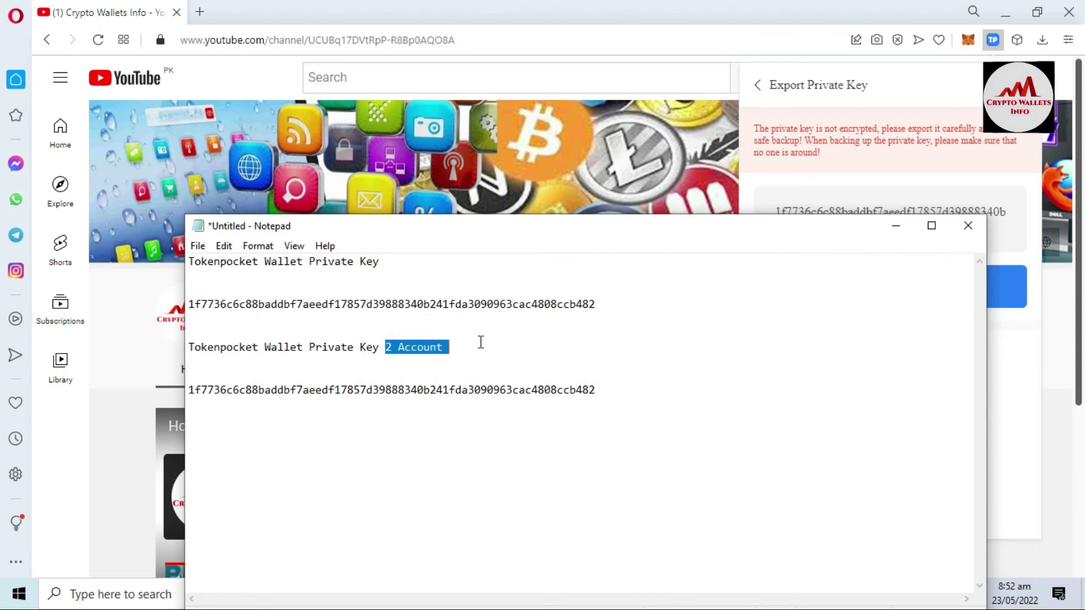
click(595, 375)
drag(600, 235, 1082, 327)
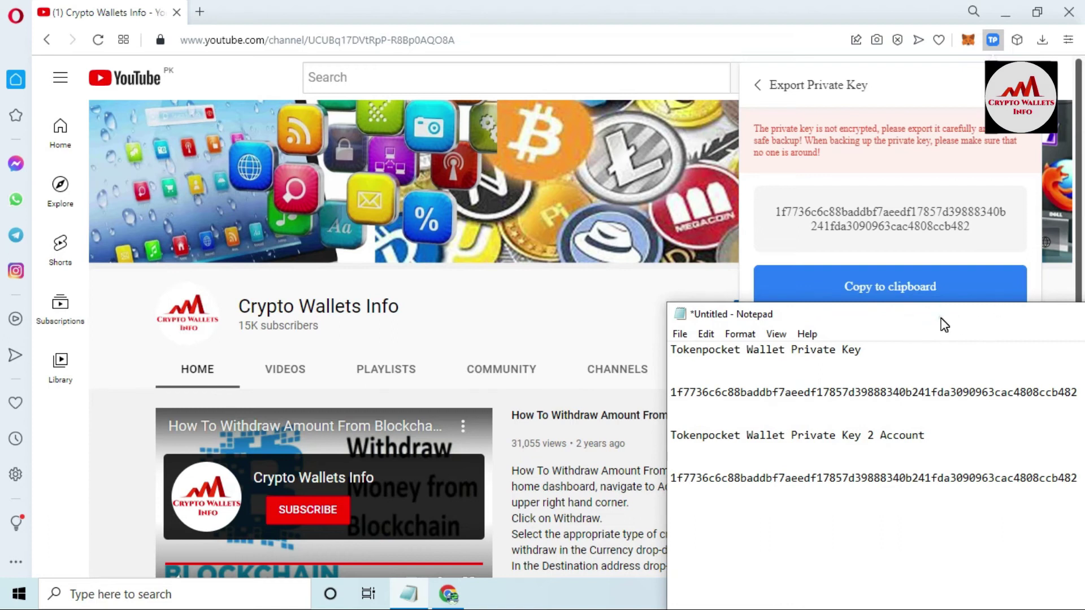
drag(942, 322, 978, 299)
drag(726, 456, 708, 457)
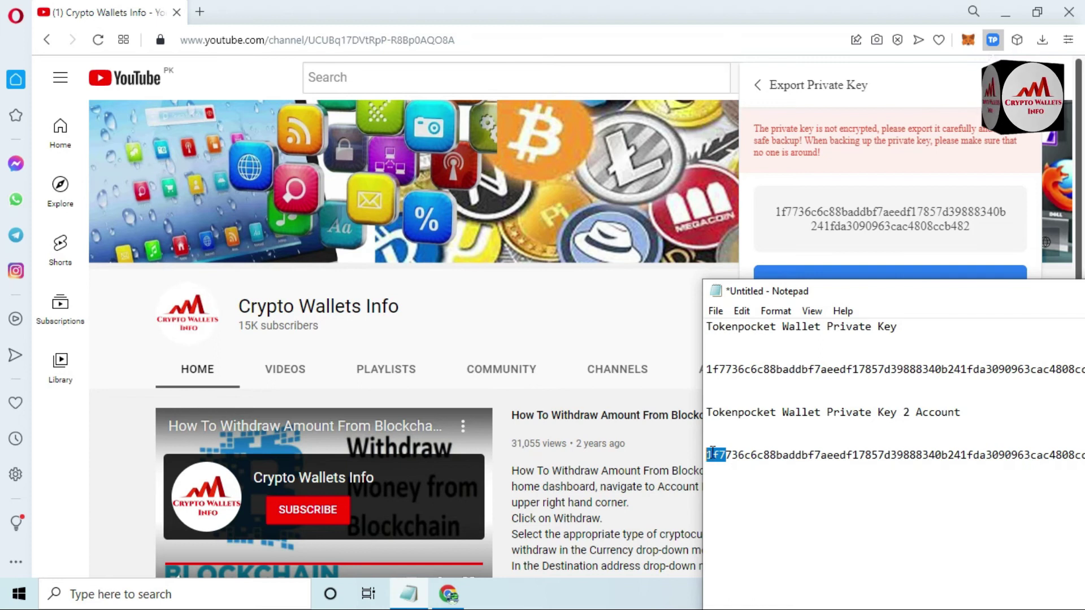
drag(942, 295, 757, 316)
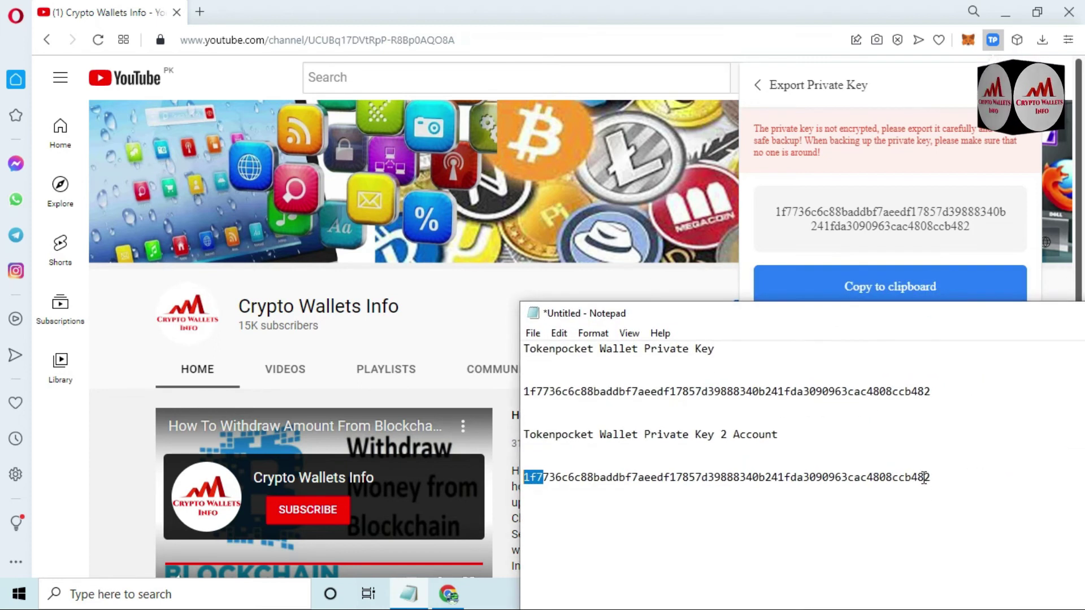
drag(911, 476, 935, 475)
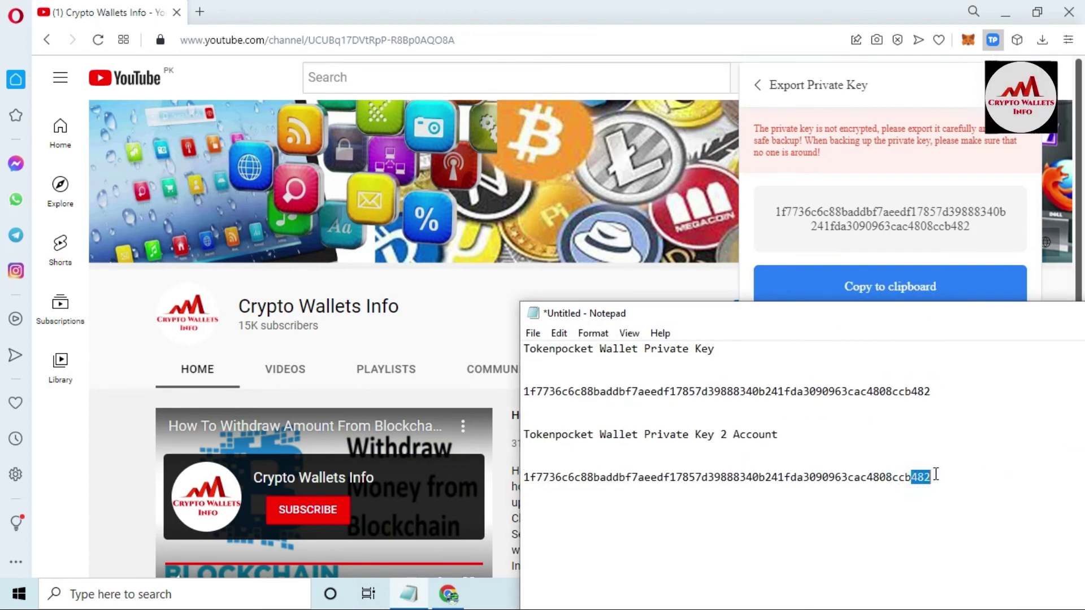
click(755, 192)
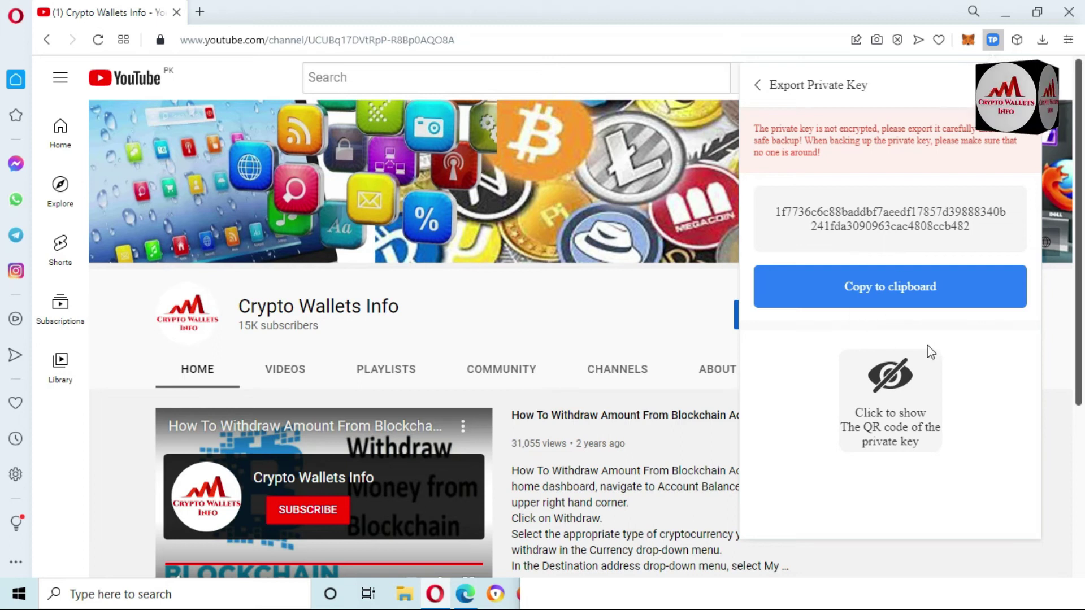
click(895, 394)
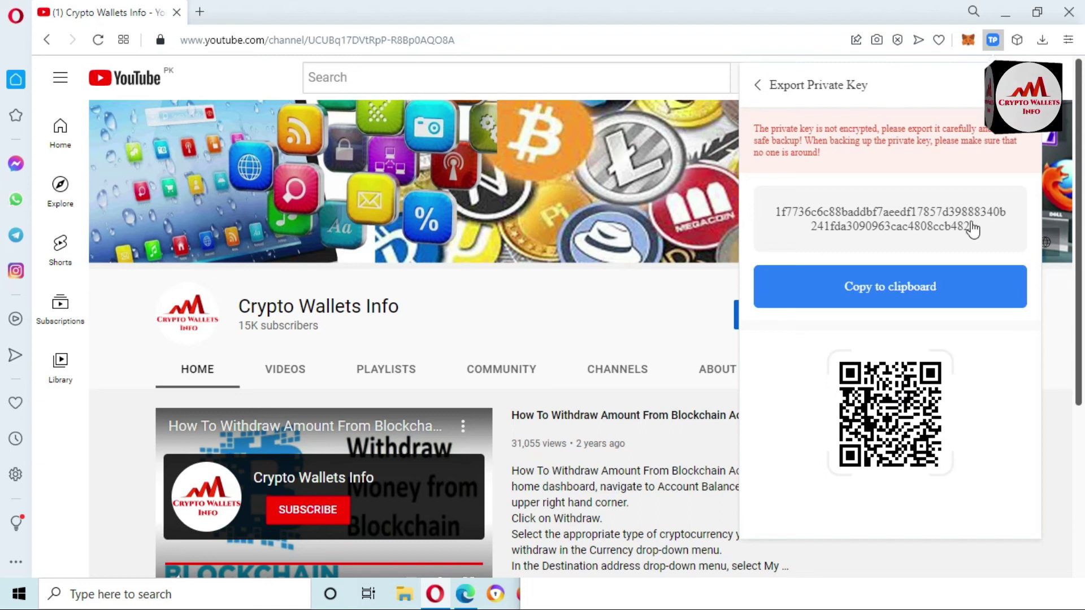
Highlight the exported private key text shown above its QR code
drag(971, 230, 779, 213)
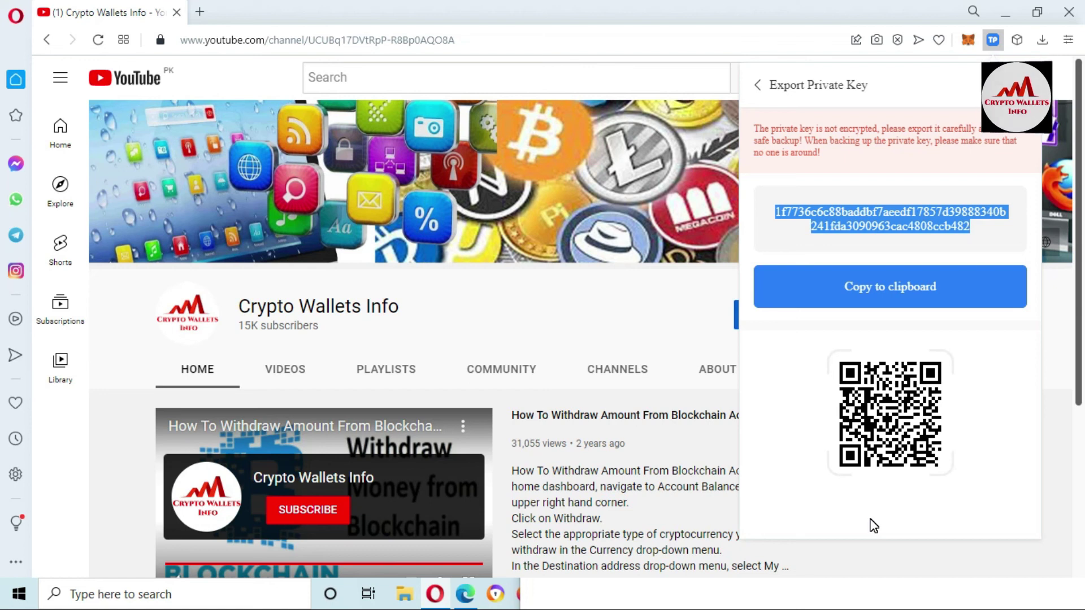
Bring the Notepad backup forward, shift it left, and minimize it
click(717, 601)
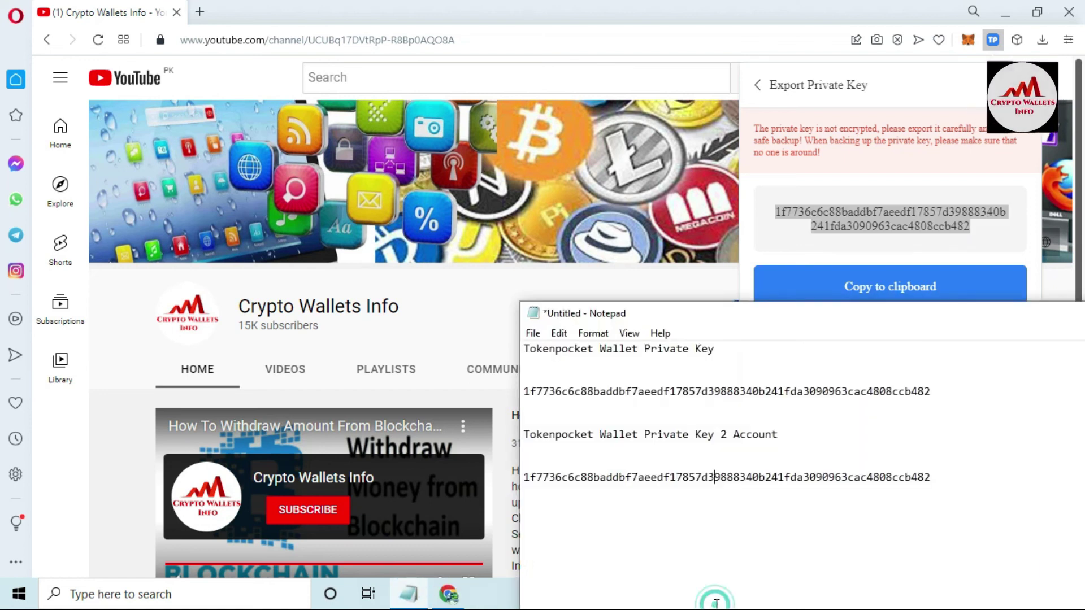
drag(971, 312, 685, 295)
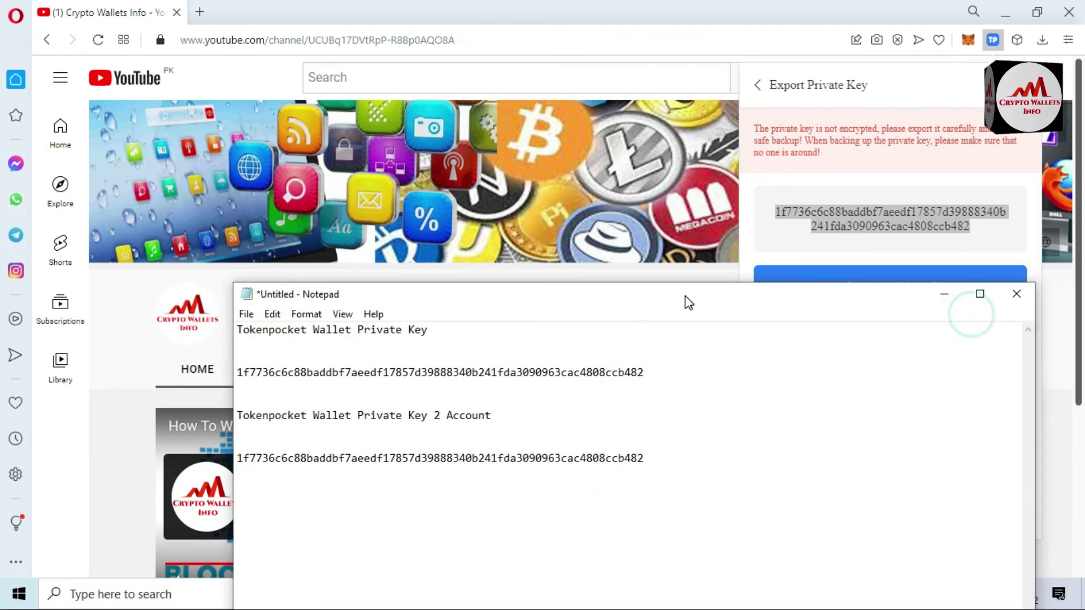
click(944, 294)
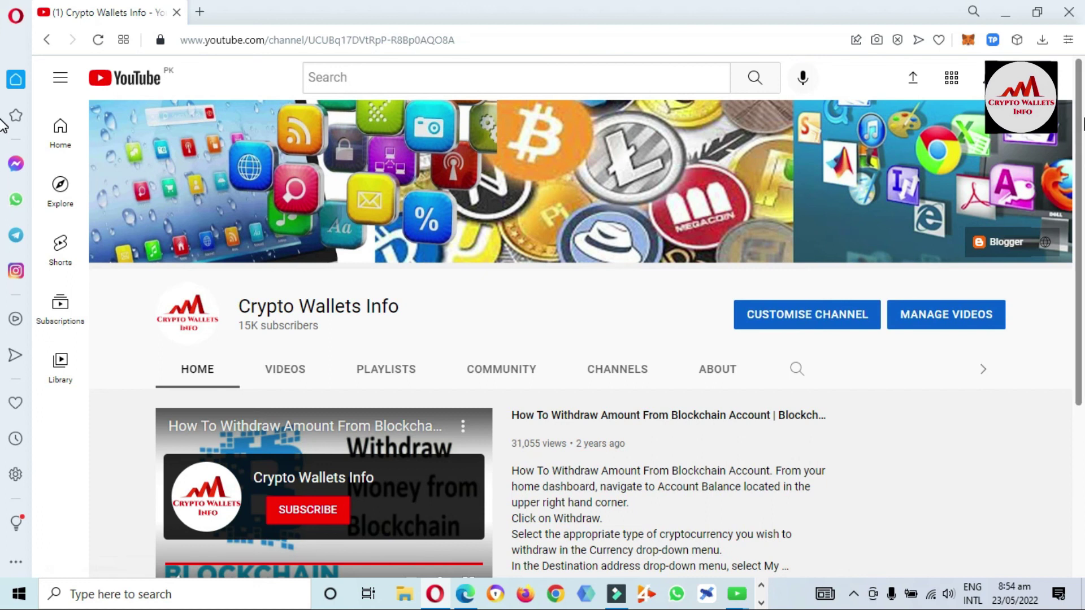
scroll(1080, 351, down, 6)
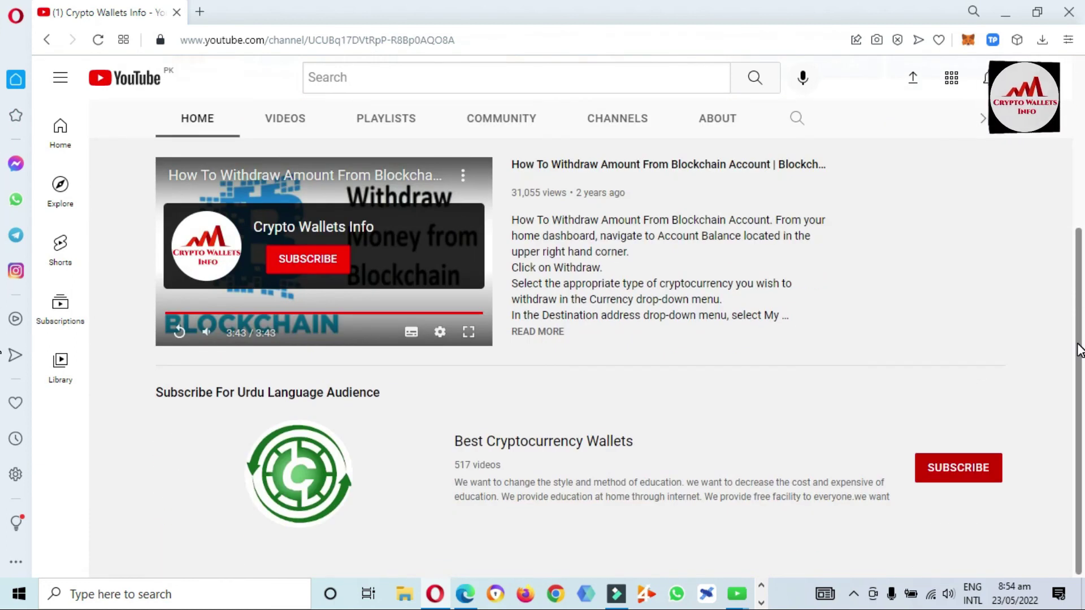
drag(452, 444, 662, 427)
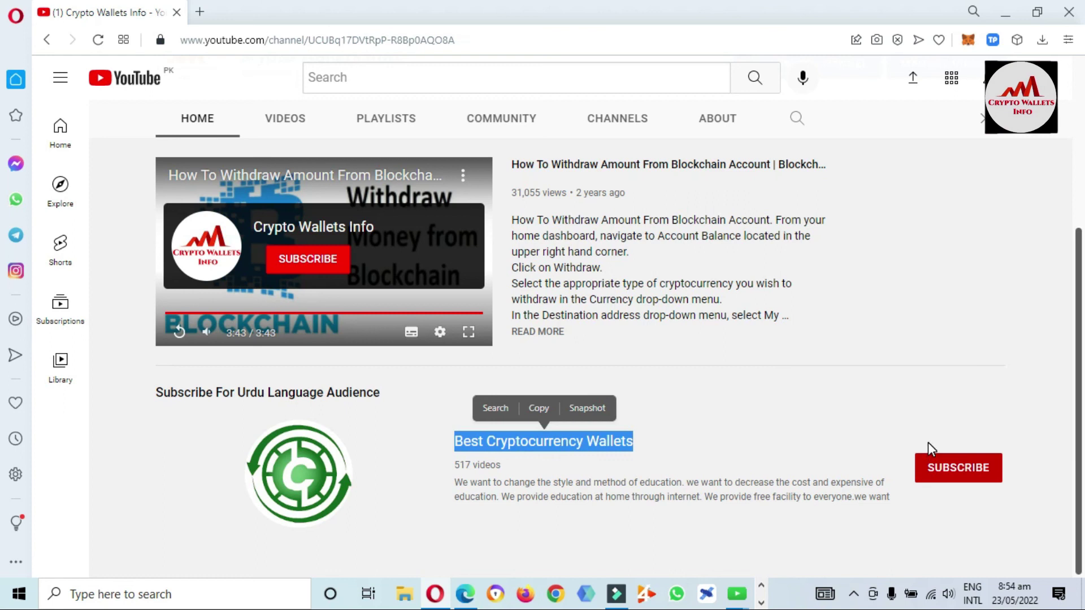
scroll(542, 339, up, 3)
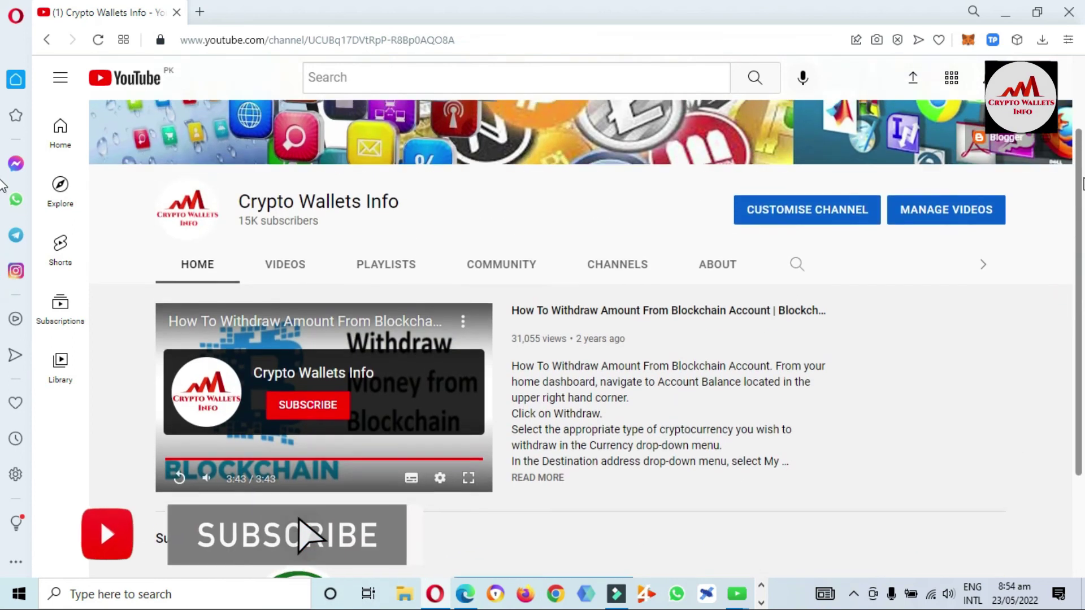